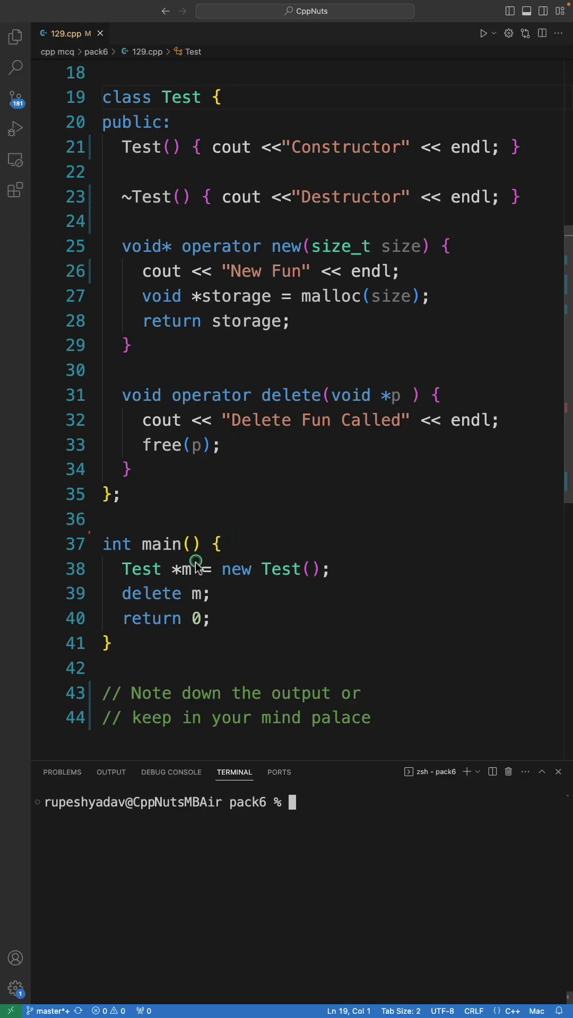
# Highlight the Test(); constructor call in the new expression on line 38 of main
pyautogui.click(233, 571)
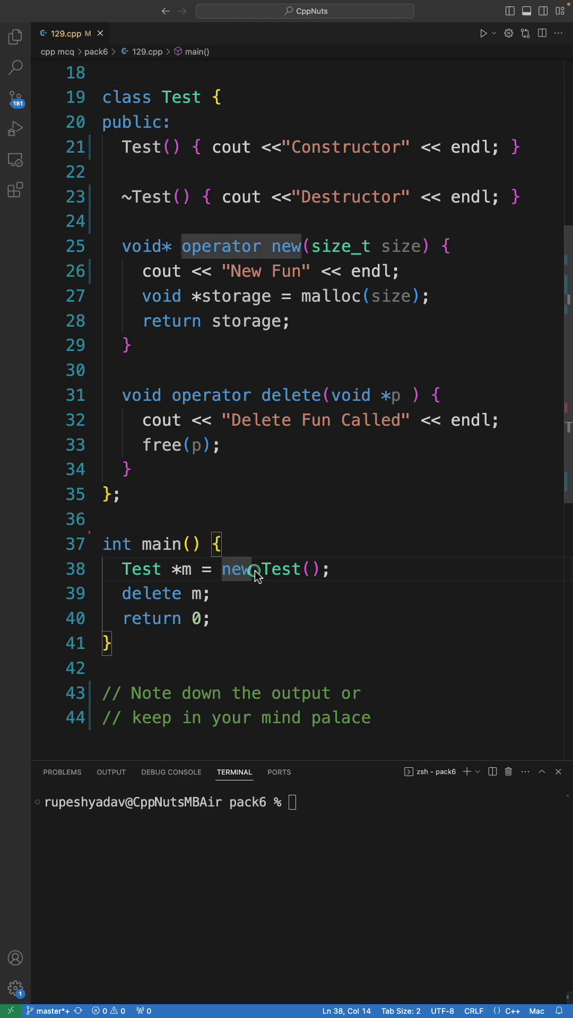
pyautogui.click(274, 569)
pyautogui.doubleClick(278, 570)
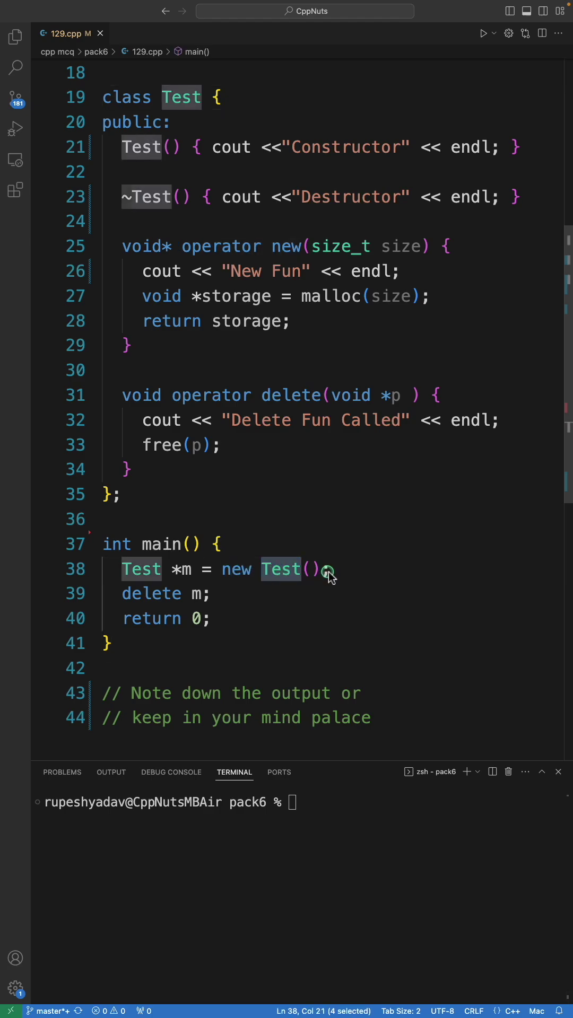
pyautogui.moveTo(330, 569); pyautogui.dragTo(262, 570)
pyautogui.click(292, 570)
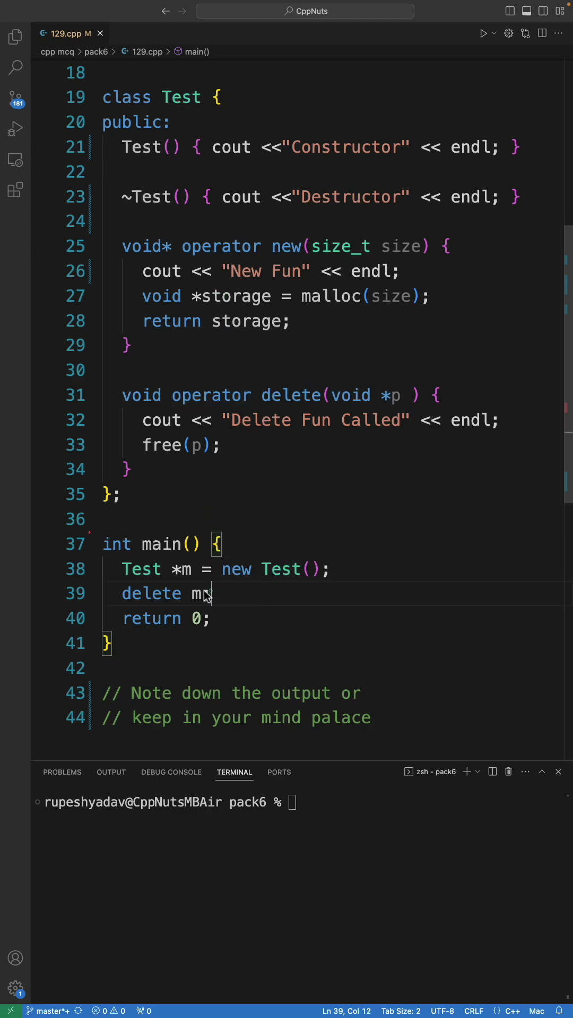
# Review the main allocation/delete lines and Test class body, then run ./a.out in the terminal
pyautogui.moveTo(211, 594); pyautogui.dragTo(101, 570)
pyautogui.moveTo(135, 471); pyautogui.dragTo(91, 151)
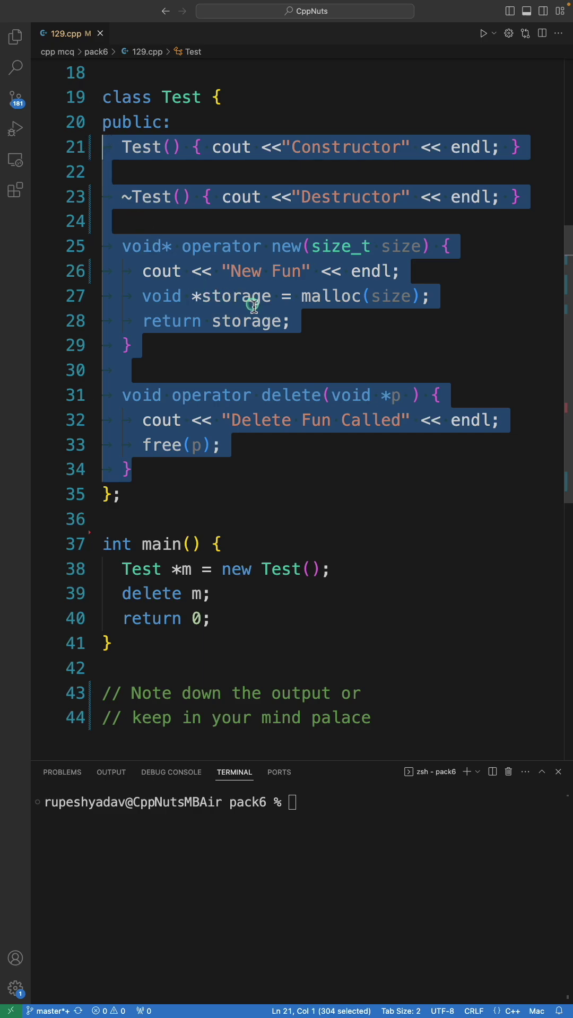
pyautogui.click(322, 322)
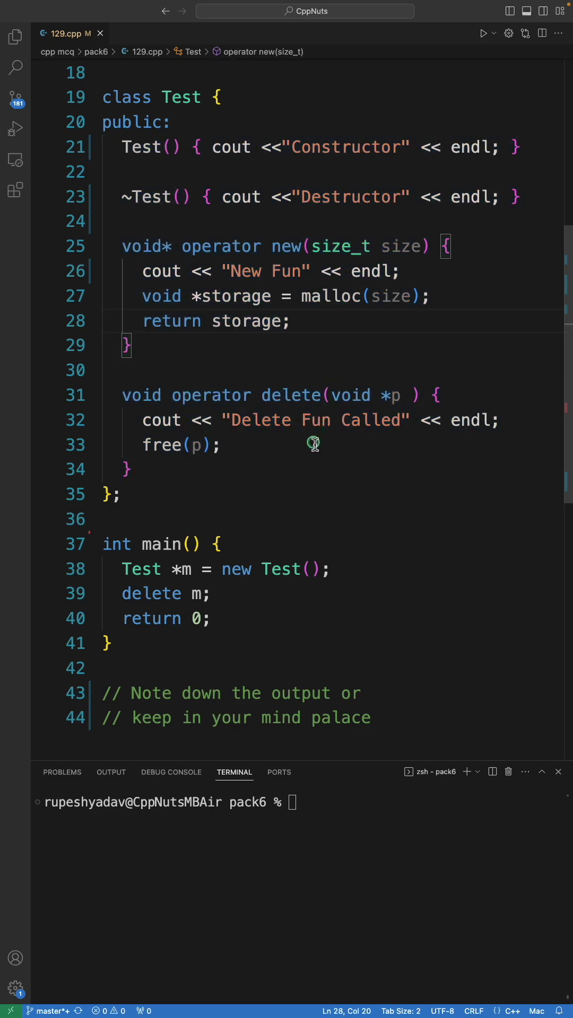
pyautogui.click(362, 803)
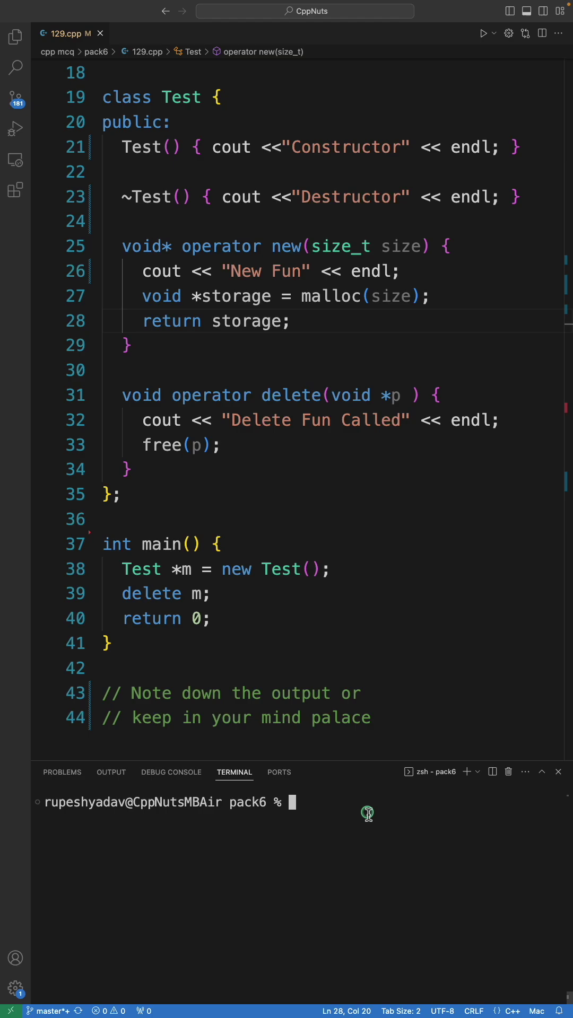
pyautogui.write('./a.out')
pyautogui.press('Return')
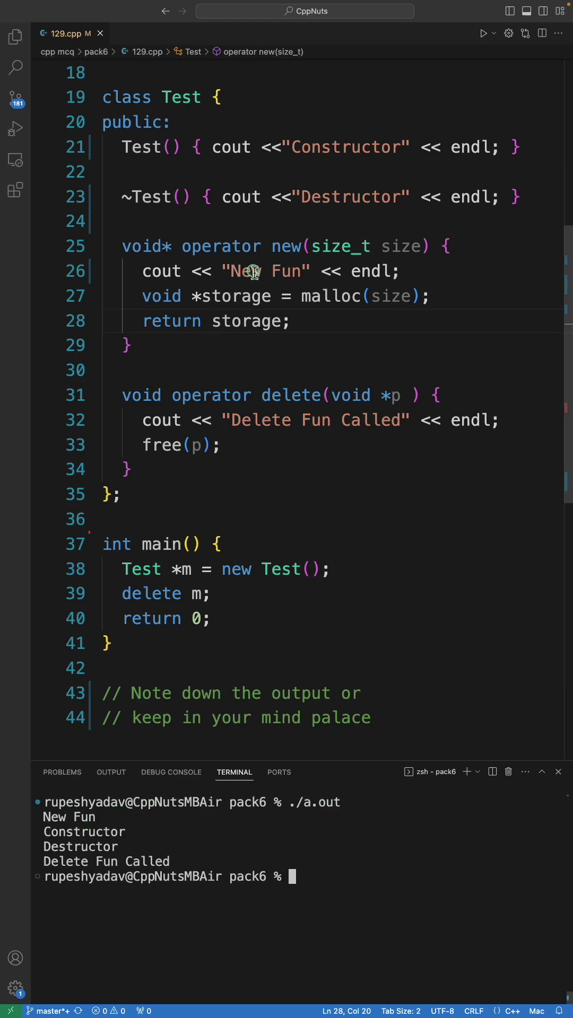
pyautogui.moveTo(239, 246); pyautogui.dragTo(286, 246)
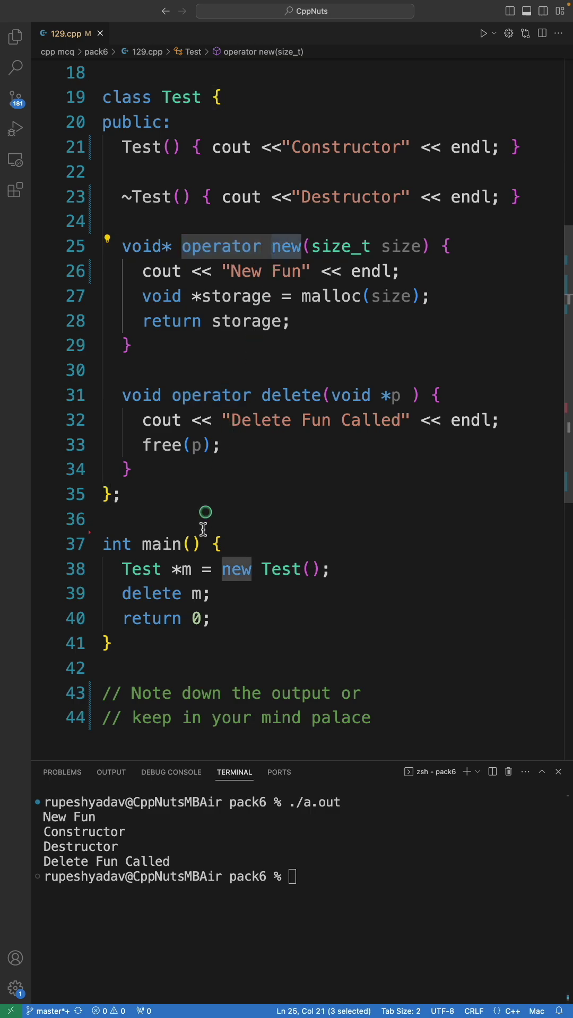
pyautogui.doubleClick(235, 569)
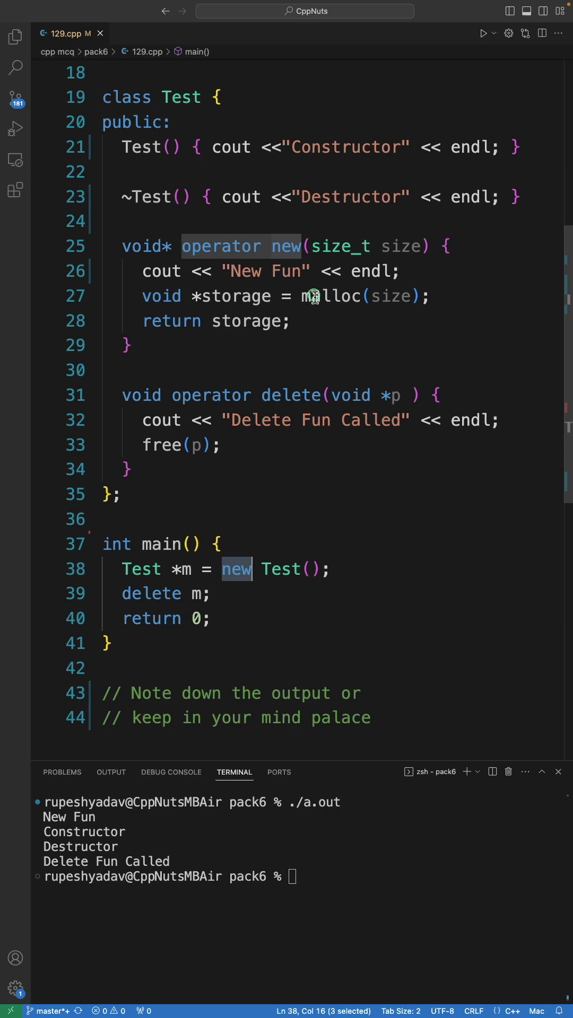
pyautogui.moveTo(122, 147); pyautogui.dragTo(406, 147)
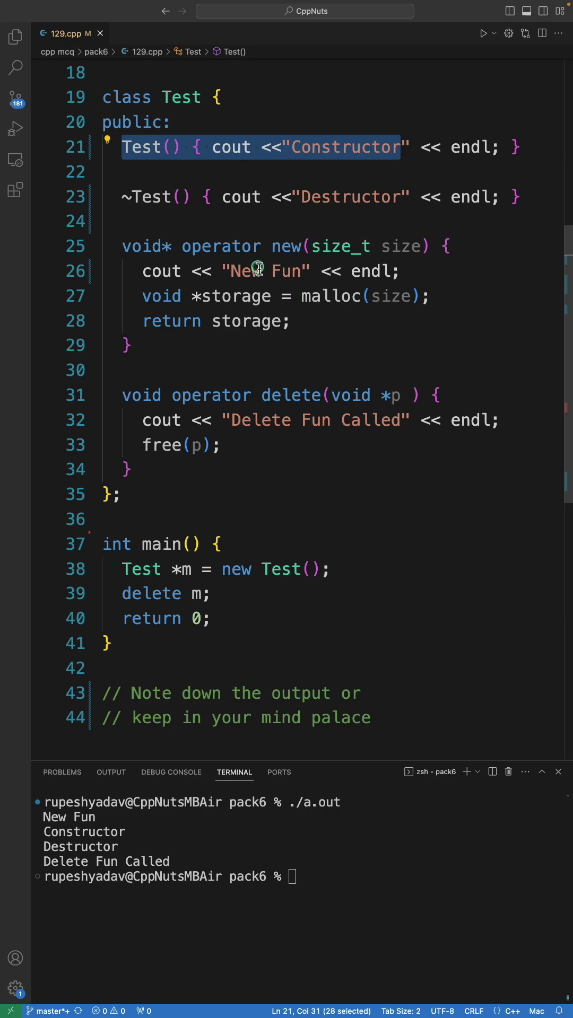
pyautogui.moveTo(261, 272); pyautogui.dragTo(298, 320)
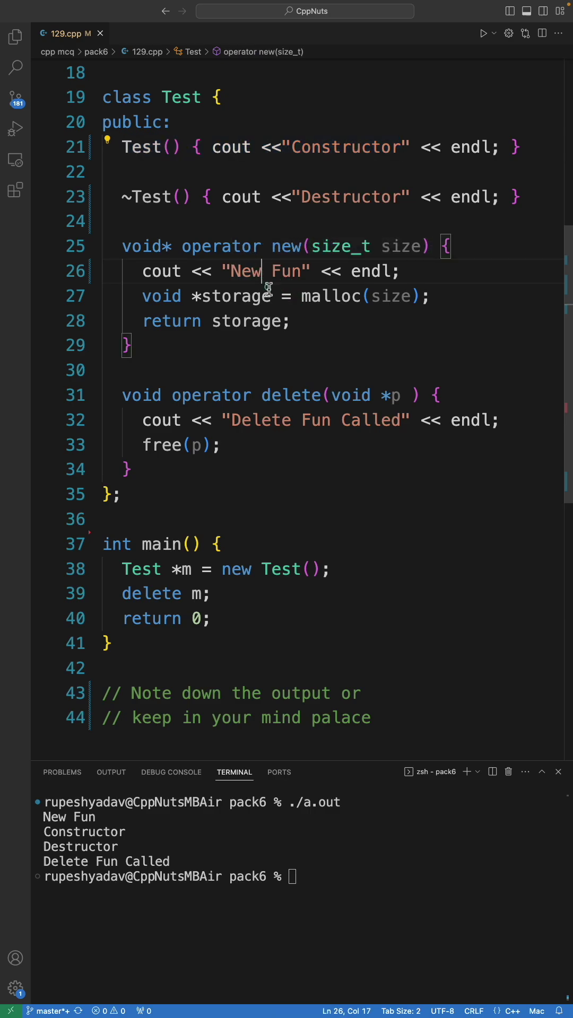
pyautogui.click(298, 321)
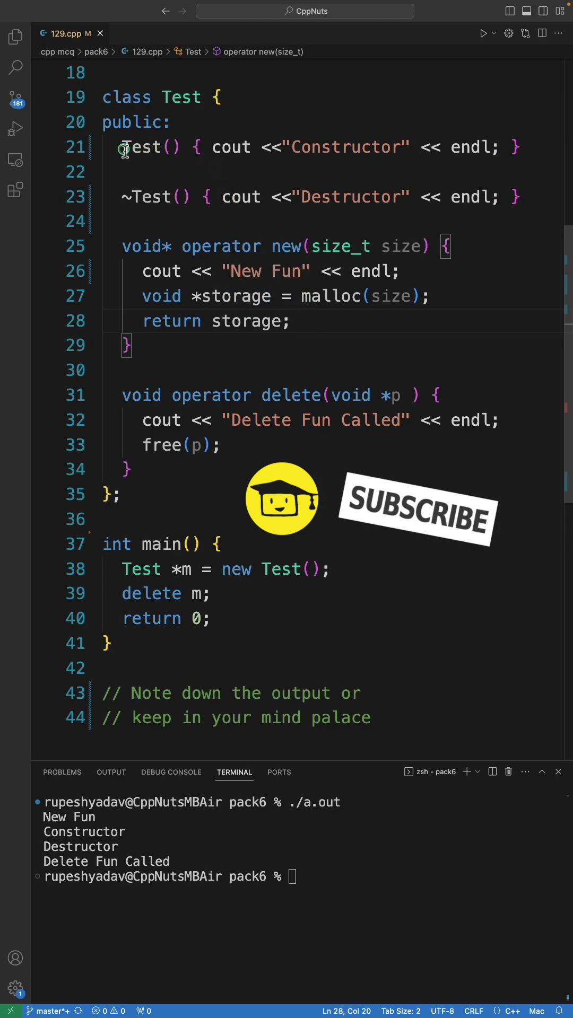
pyautogui.moveTo(122, 147); pyautogui.dragTo(394, 147)
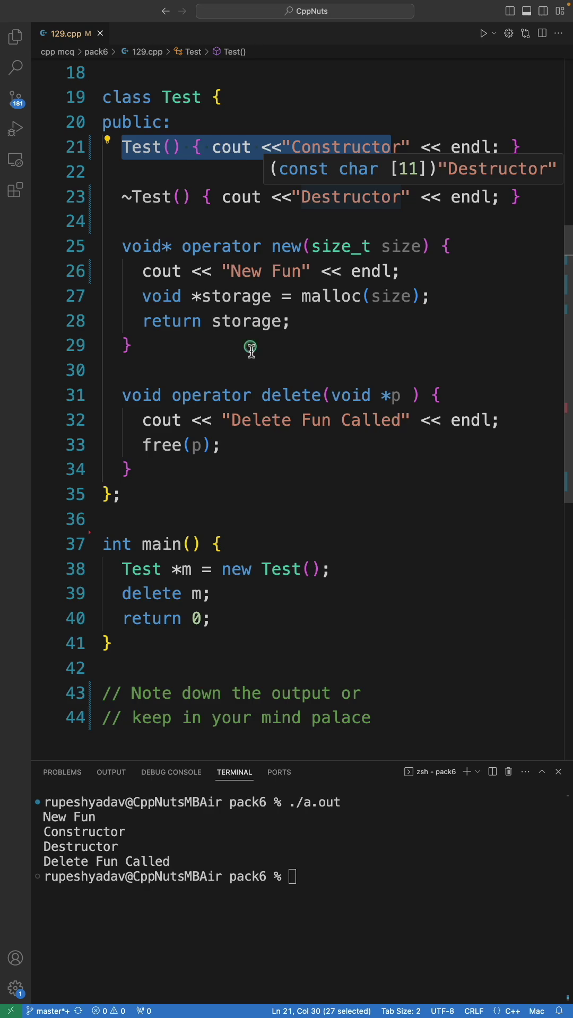
pyautogui.moveTo(230, 445); pyautogui.dragTo(135, 414)
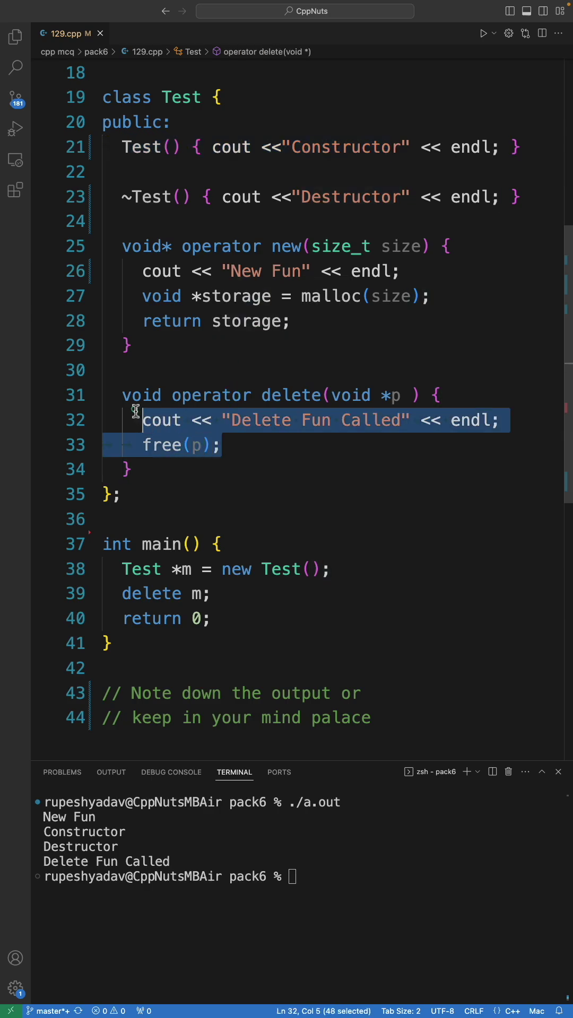